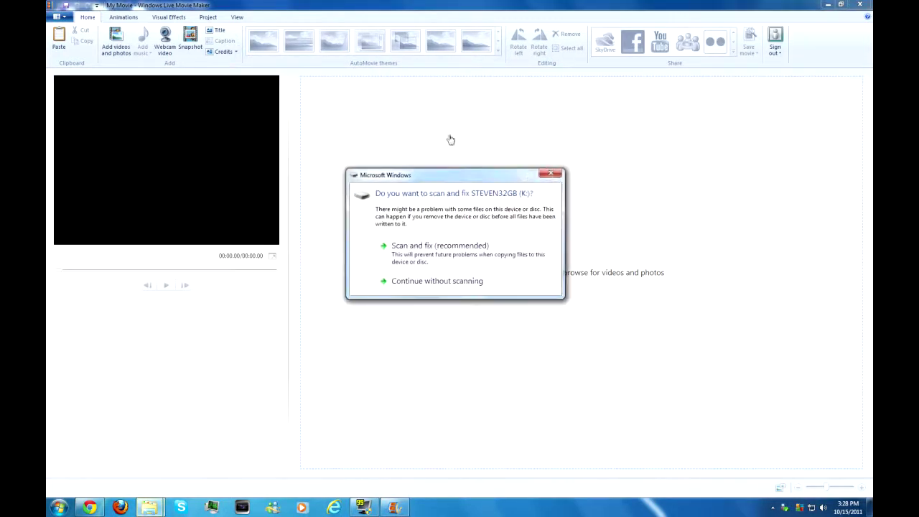
# - Skip scanning the USB drive (K:) and close its AutoPlay window
pyautogui.click(492, 282)
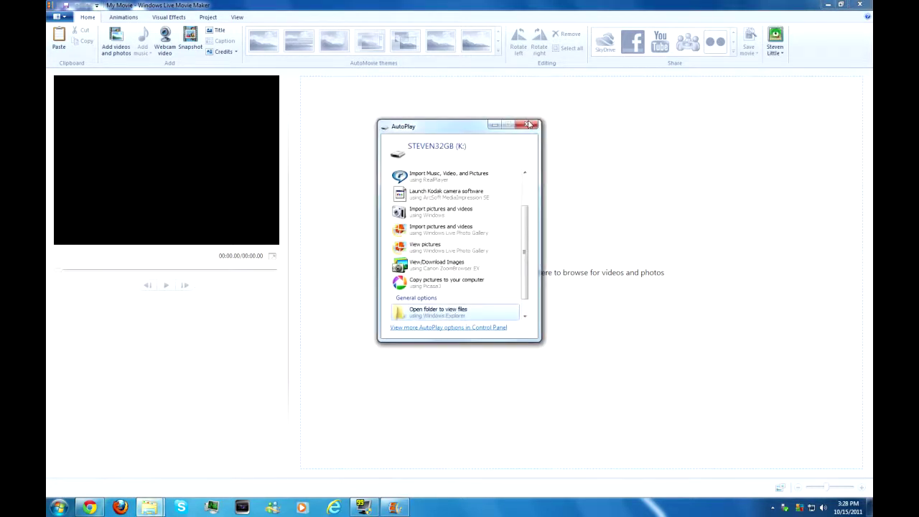
pyautogui.click(528, 124)
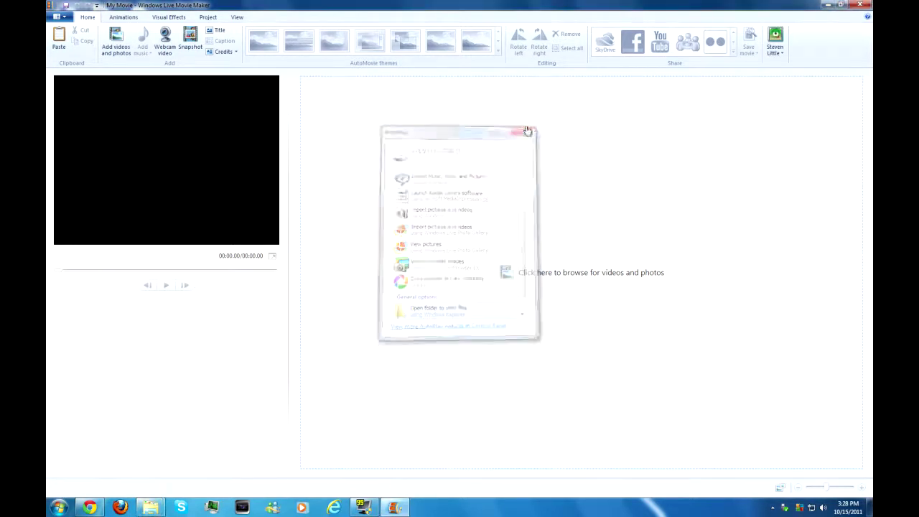
# - Close Movie Maker and open skit.WMV from the K: drive in Computer
pyautogui.click(866, 5)
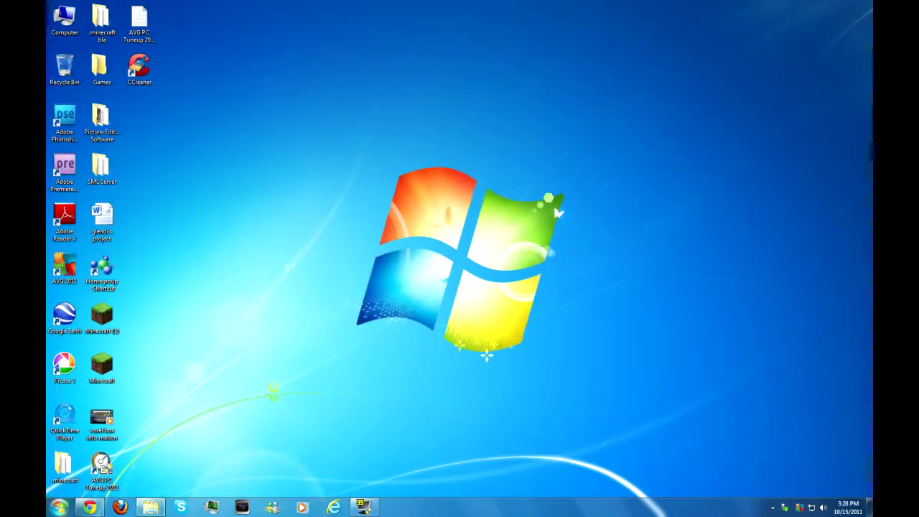
pyautogui.click(59, 507)
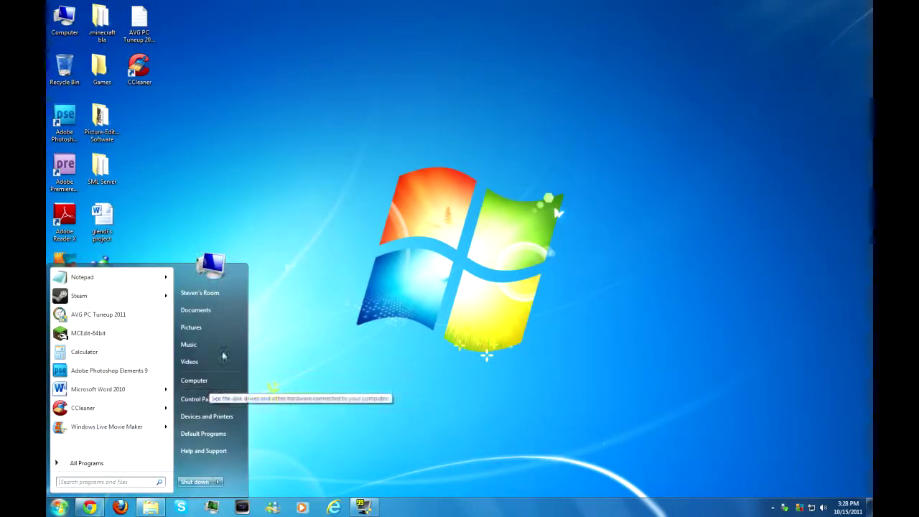
pyautogui.click(207, 381)
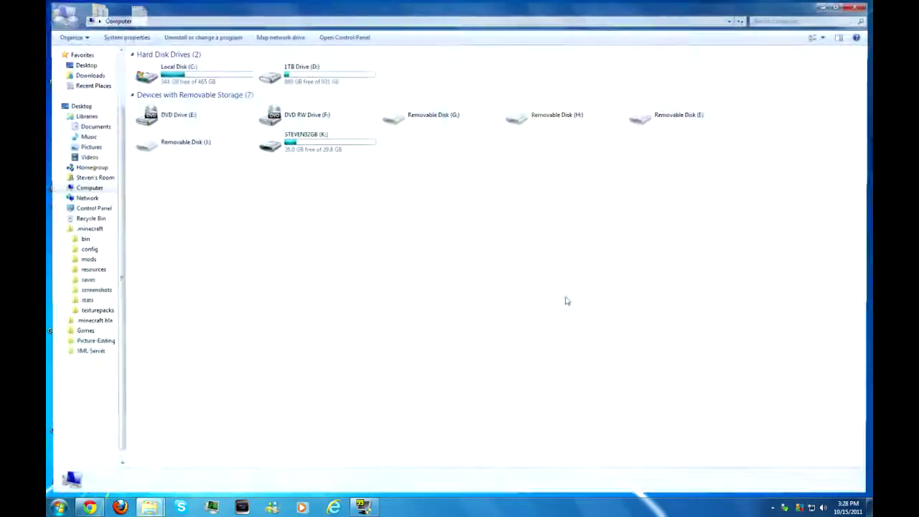
pyautogui.doubleClick(345, 154)
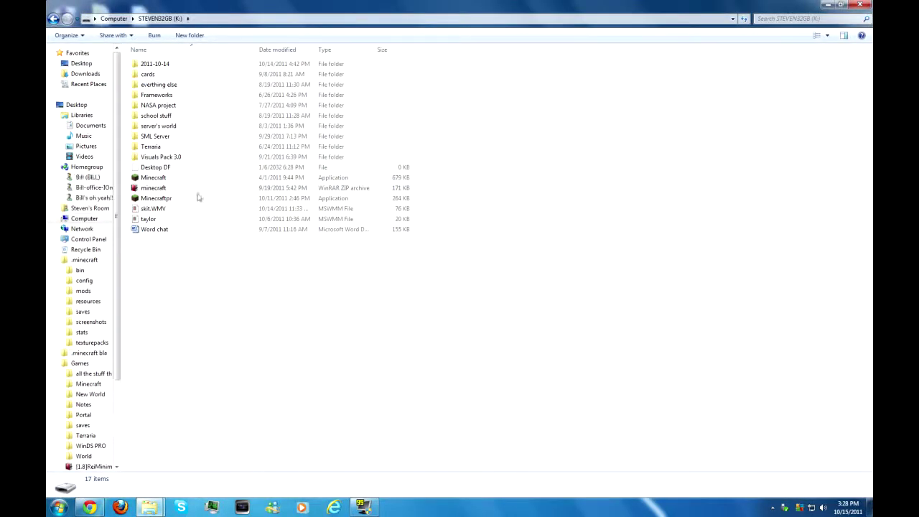
pyautogui.doubleClick(165, 209)
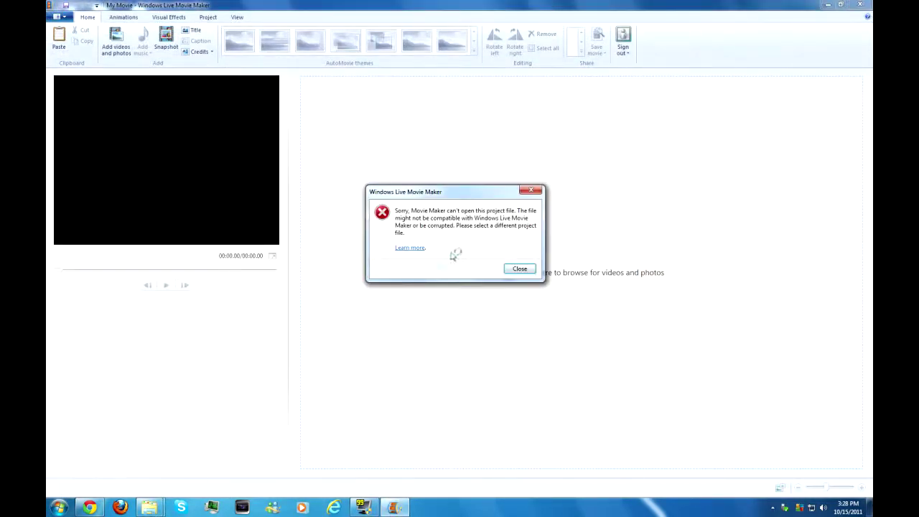
# - Dismiss the cannot-open project error, close Movie Maker and minimize Explorer
pyautogui.click(529, 269)
pyautogui.click(860, 4)
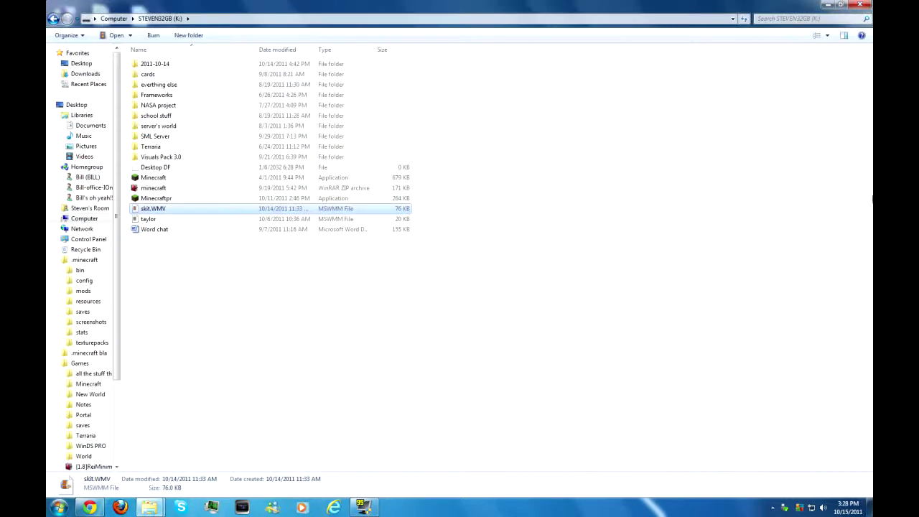
pyautogui.click(827, 4)
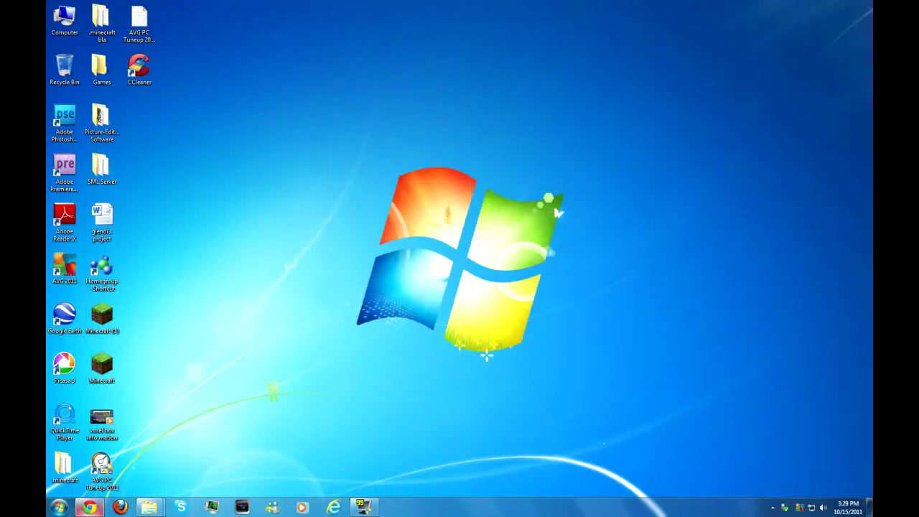
# - Restore the Movie Maker 2.6 download page in Chrome and view its Quick details
pyautogui.click(89, 507)
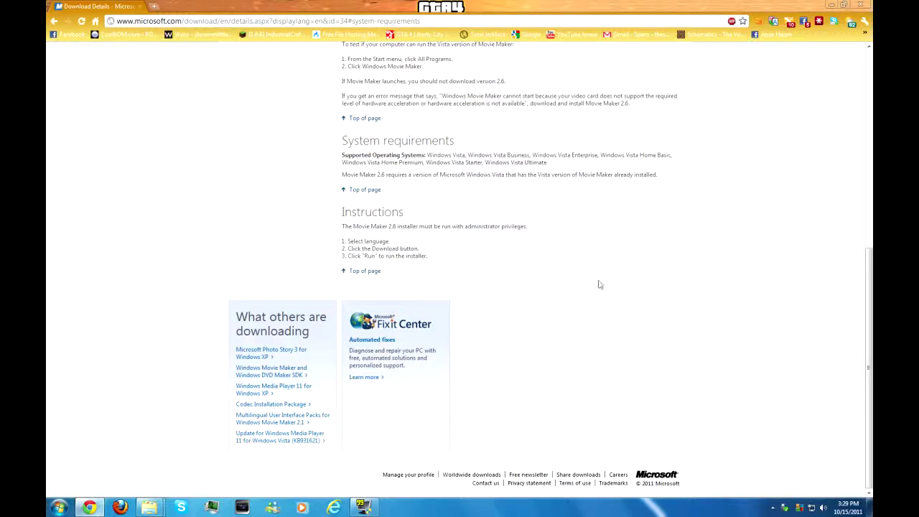
pyautogui.scroll(5, 473, 230)
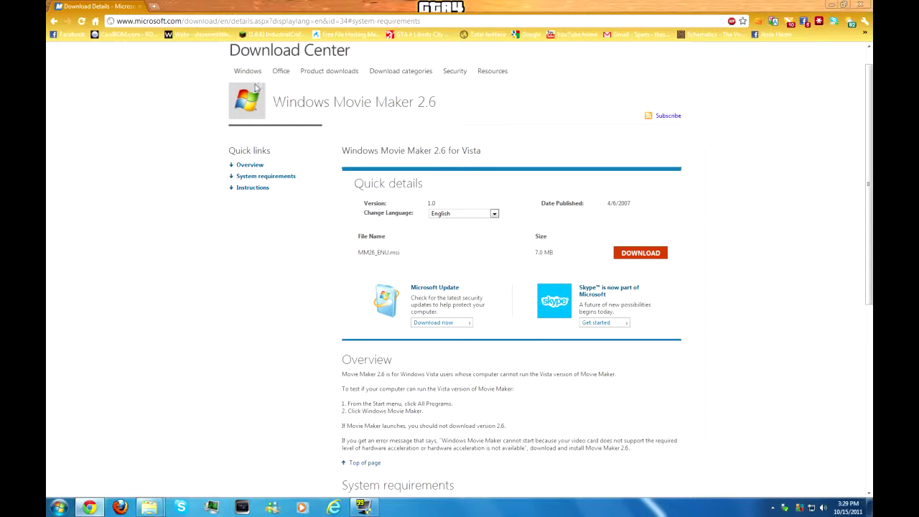
pyautogui.moveTo(286, 102); pyautogui.dragTo(436, 102)
pyautogui.click(486, 104)
pyautogui.scroll(-1, 501, 399)
pyautogui.scroll(-2, 512, 285)
pyautogui.scroll(2, 512, 285)
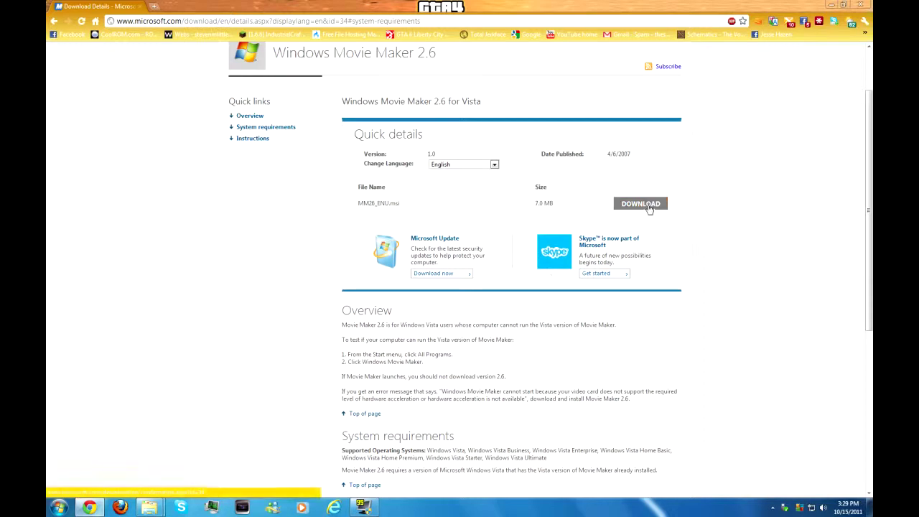
# - Open the Downloads folder inside the user's personal folder
pyautogui.press('super')
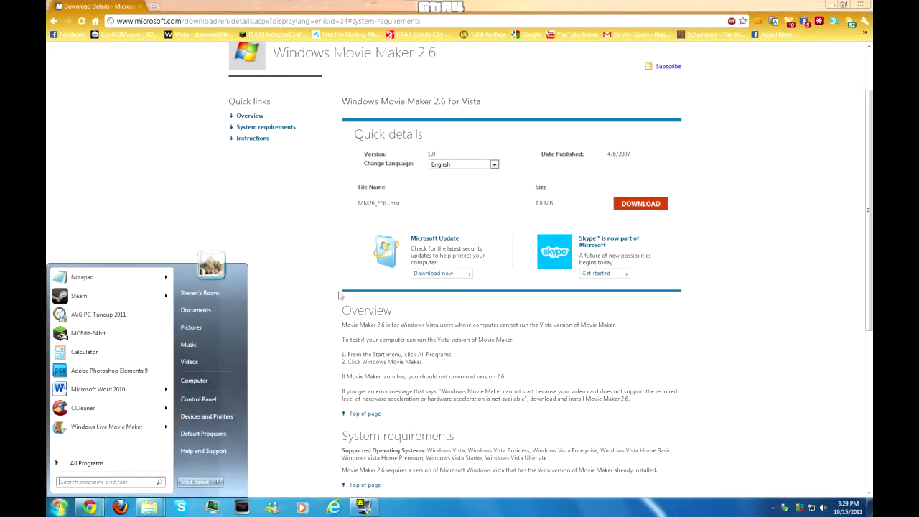
pyautogui.click(635, 226)
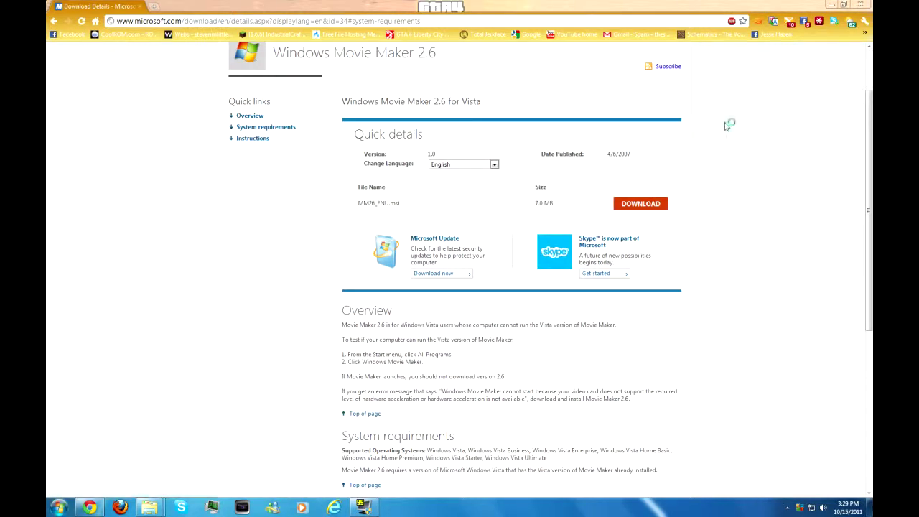
pyautogui.doubleClick(294, 65)
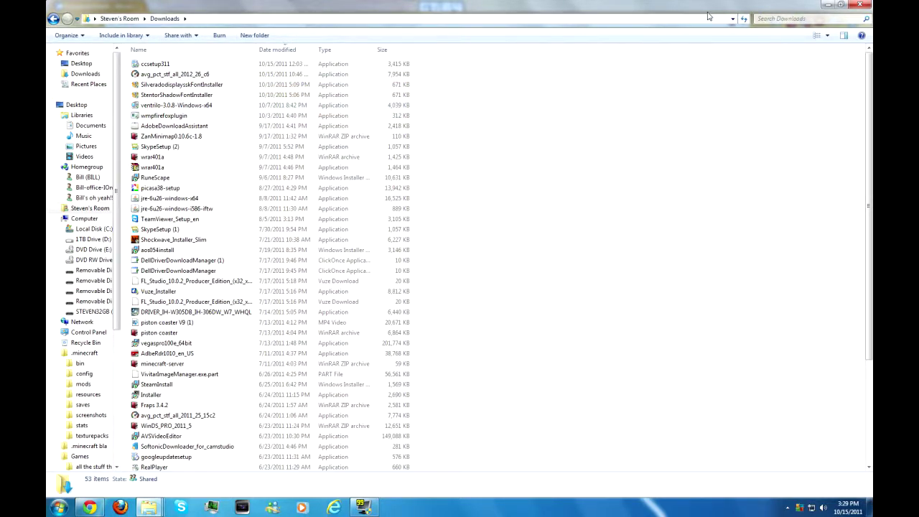
# - Switch back to Chrome and start the MM26_ENU.msi download from the DOWNLOAD button
pyautogui.hotkey('alt', 'Tab')
pyautogui.click(646, 205)
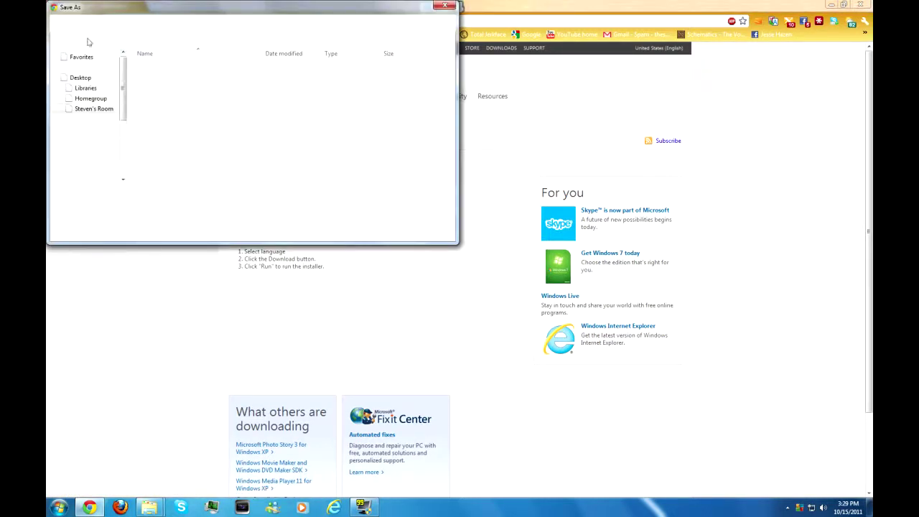
# - Save MM26_ENU.msi into Downloads, then run it past the security warning
pyautogui.scroll(-1, 99, 68)
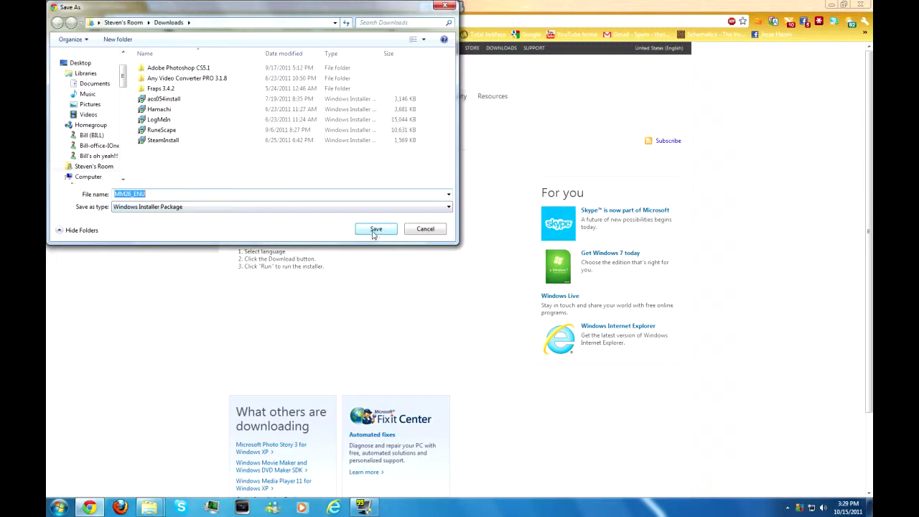
pyautogui.click(376, 229)
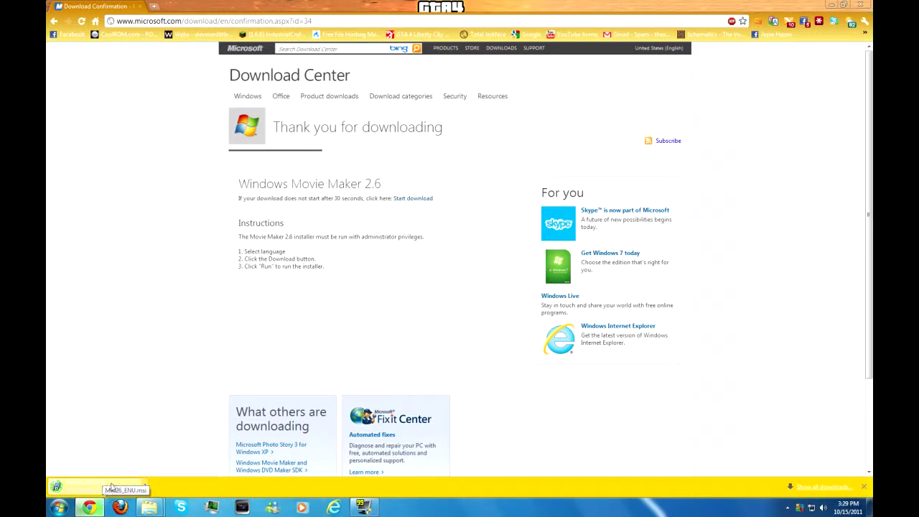
pyautogui.click(111, 488)
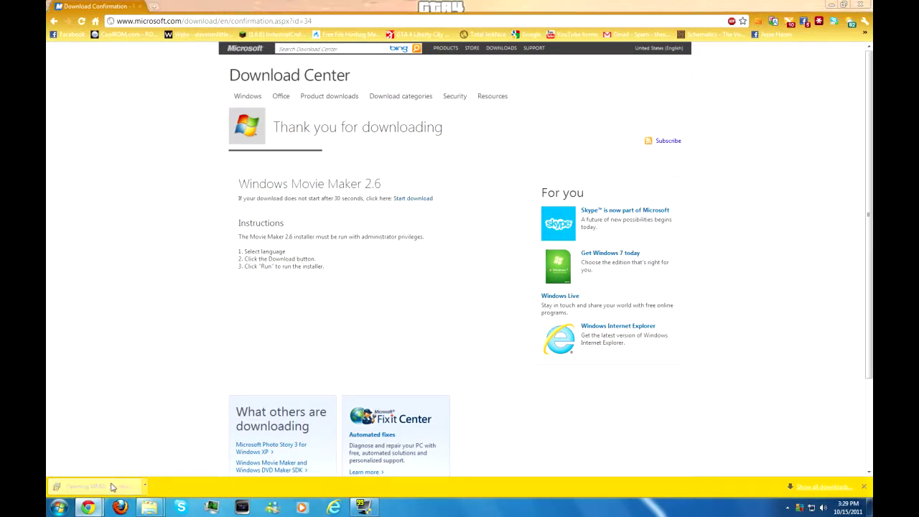
pyautogui.click(487, 263)
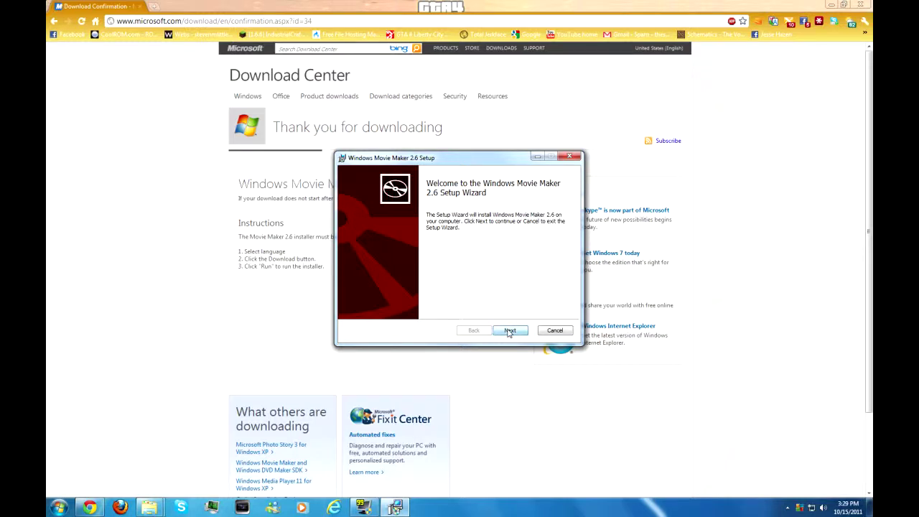
# - Go past the welcome page, accept the licence, install, click Finish, then minimize Chrome
pyautogui.click(509, 331)
pyautogui.click(353, 308)
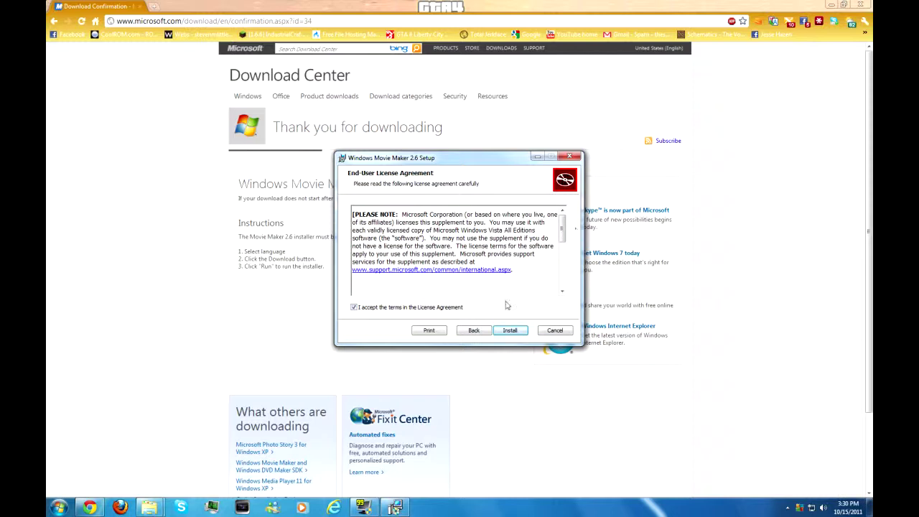
pyautogui.click(510, 332)
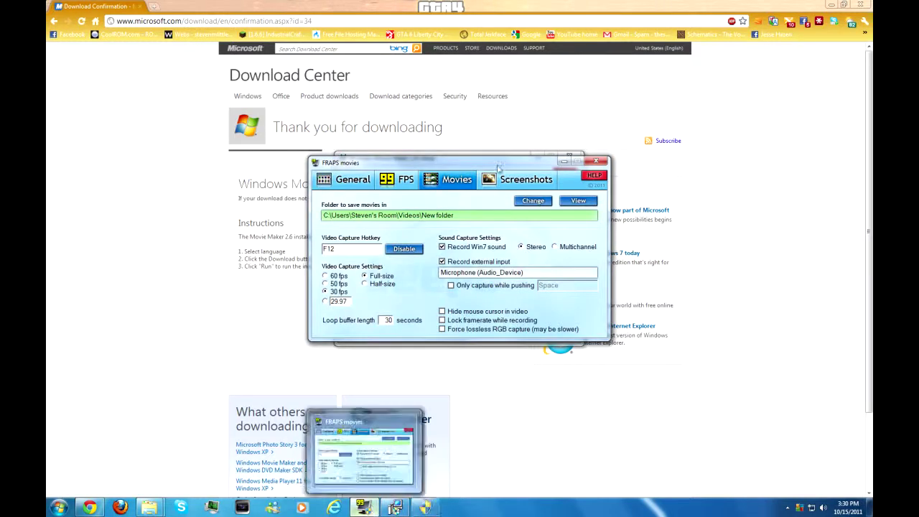
pyautogui.click(565, 159)
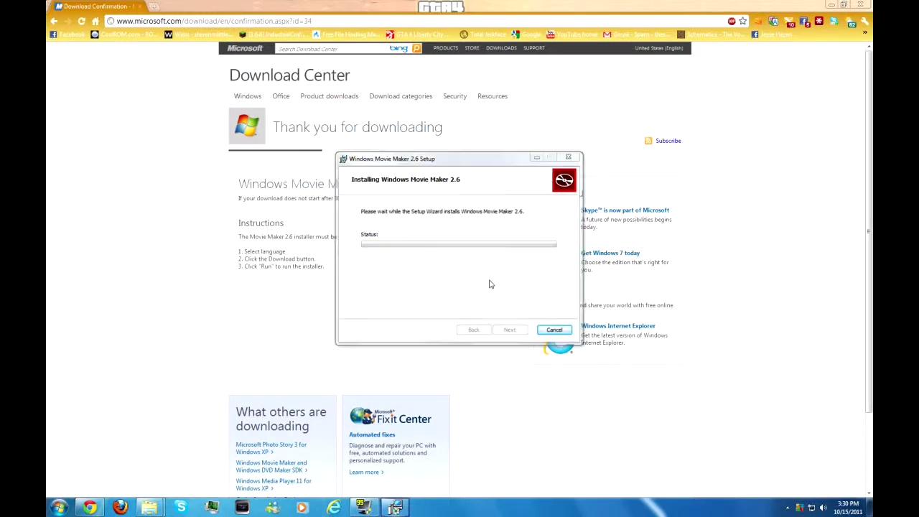
pyautogui.click(518, 330)
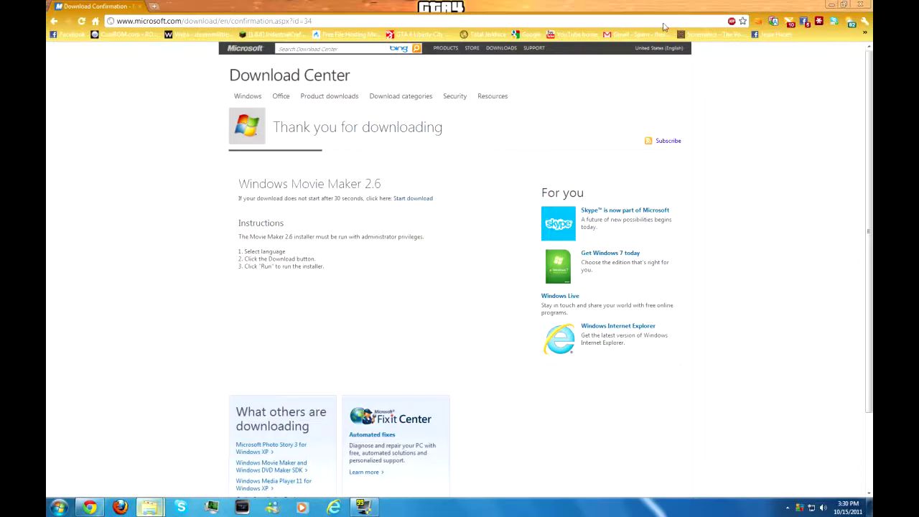
pyautogui.click(843, 3)
# - Minimize Chrome and launch Windows Movie Maker 2.6 from the Start menu
pyautogui.click(785, 30)
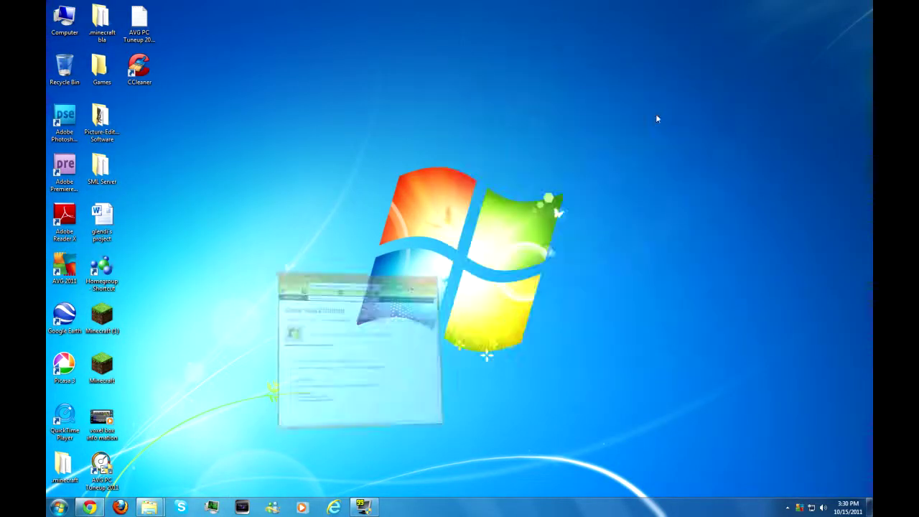
pyautogui.click(59, 506)
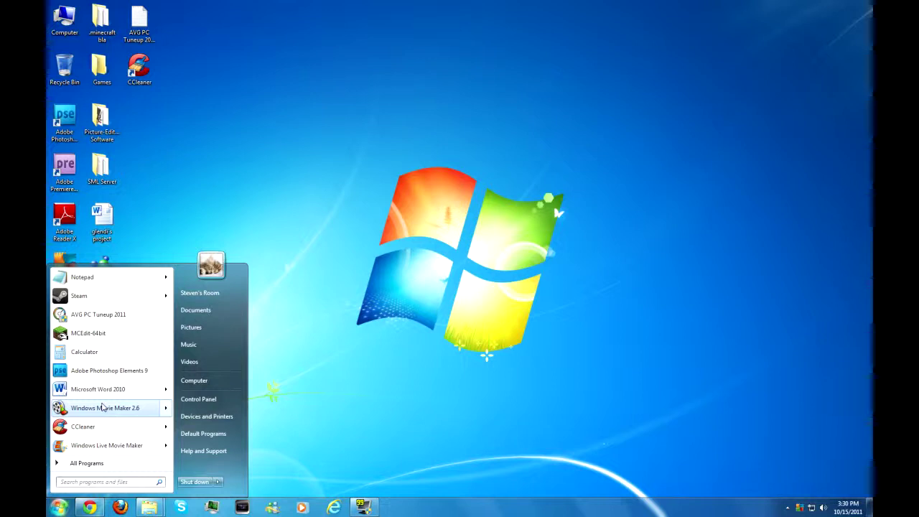
pyautogui.click(340, 313)
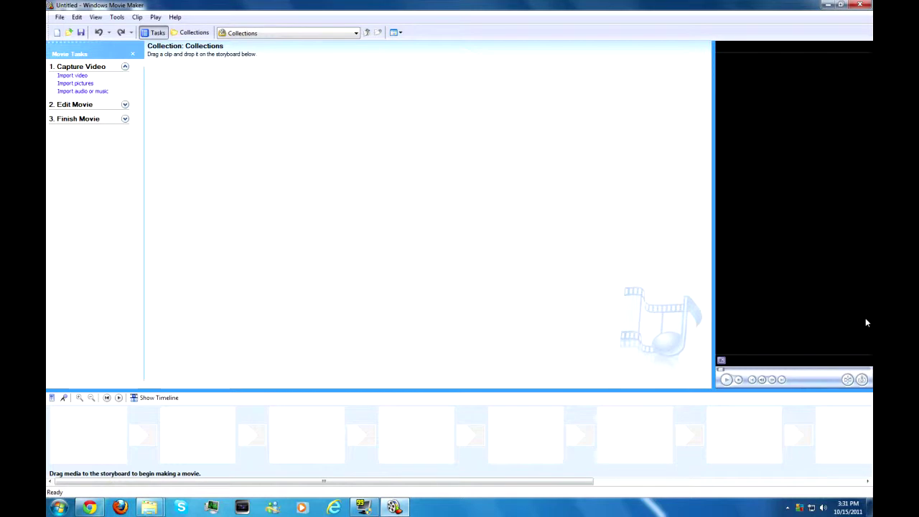
# - Open the skit.WMV project from the K: drive via File > Open Project
pyautogui.click(59, 17)
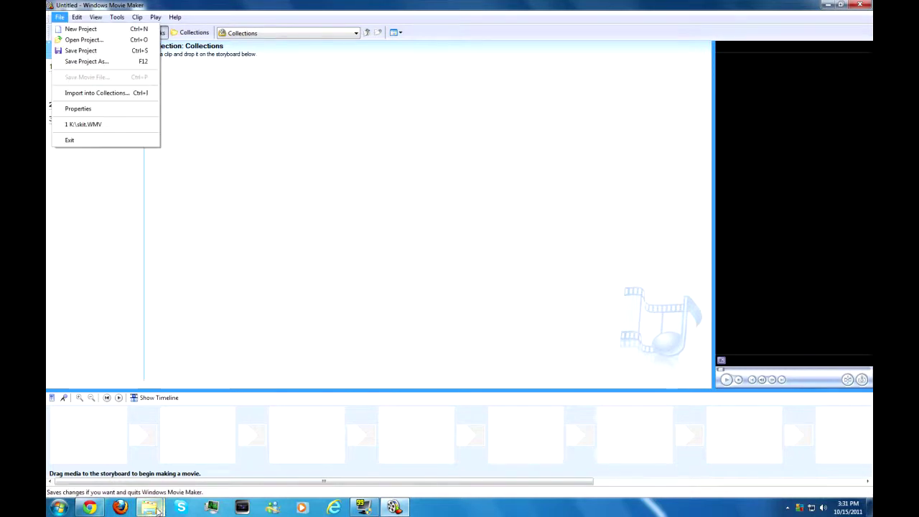
pyautogui.click(108, 40)
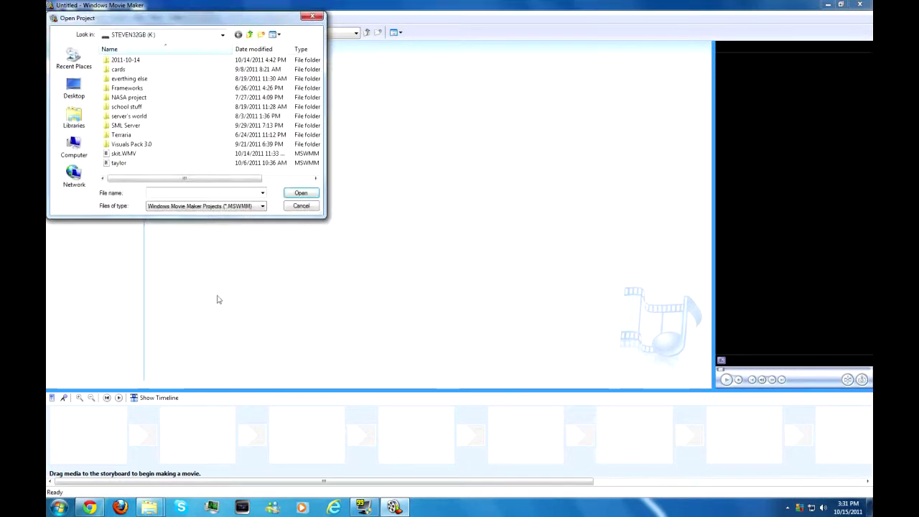
pyautogui.click(111, 155)
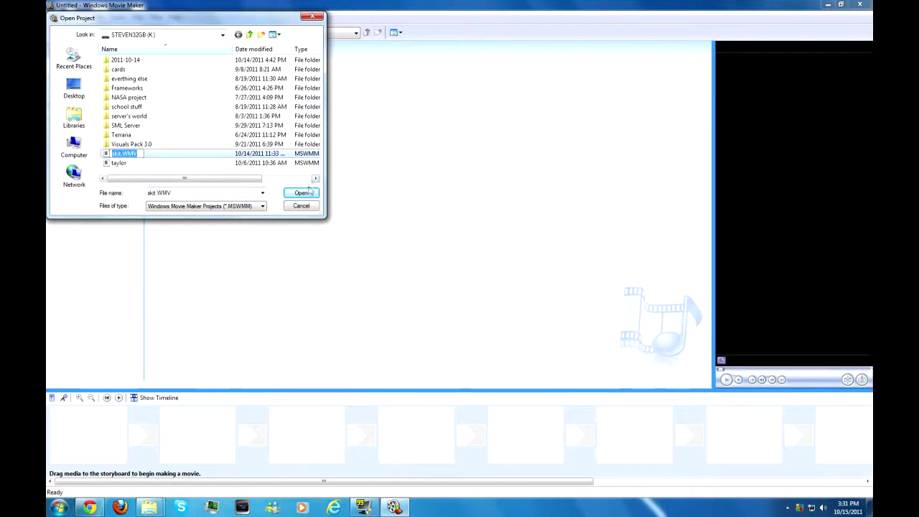
pyautogui.click(305, 193)
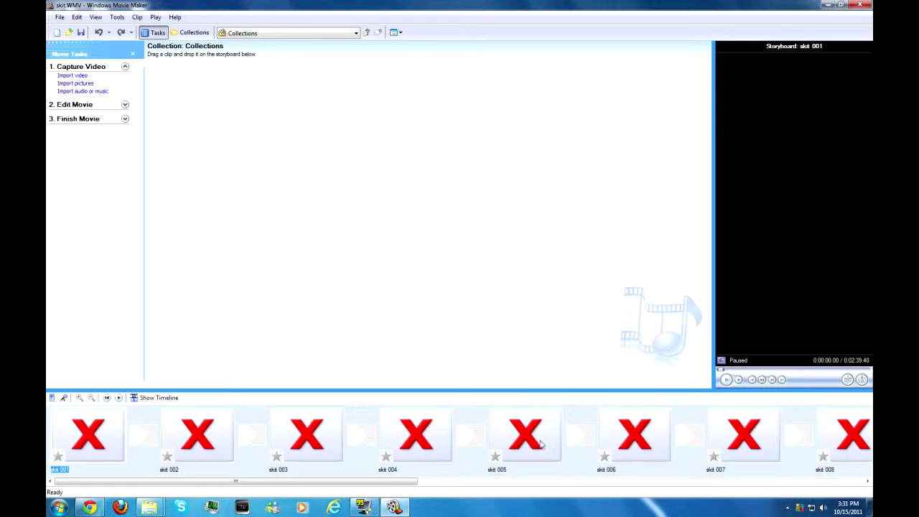
pyautogui.click(422, 481)
pyautogui.press('Home')
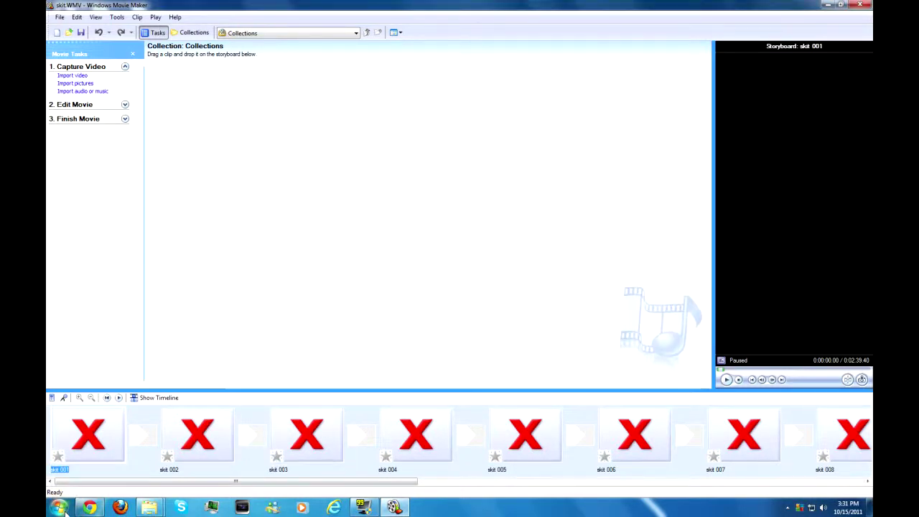
pyautogui.click(89, 508)
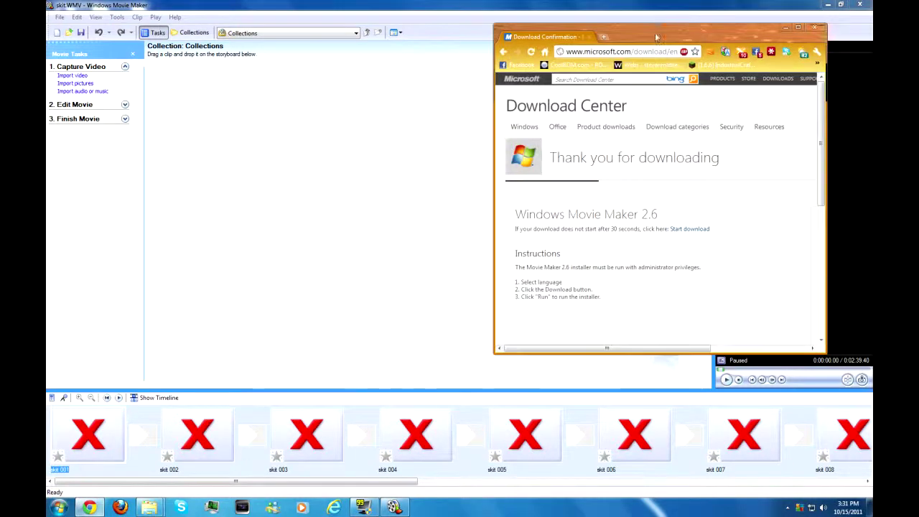
# - Maximize Chrome, go back to the details page and jump to System requirements
pyautogui.doubleClick(654, 33)
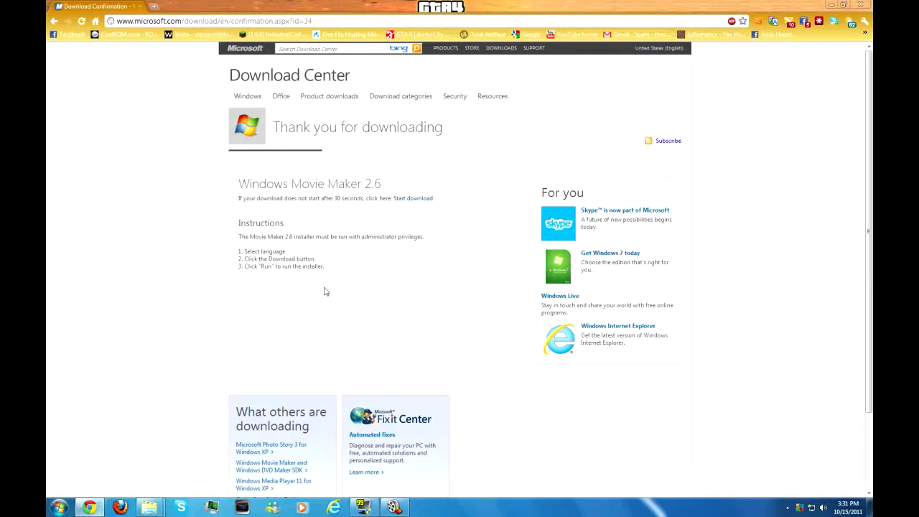
pyautogui.press('BackSpace')
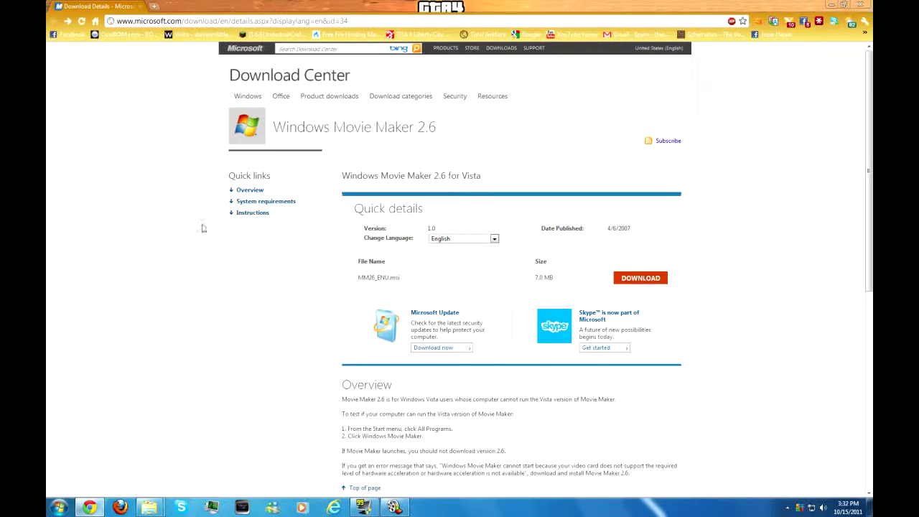
pyautogui.click(257, 203)
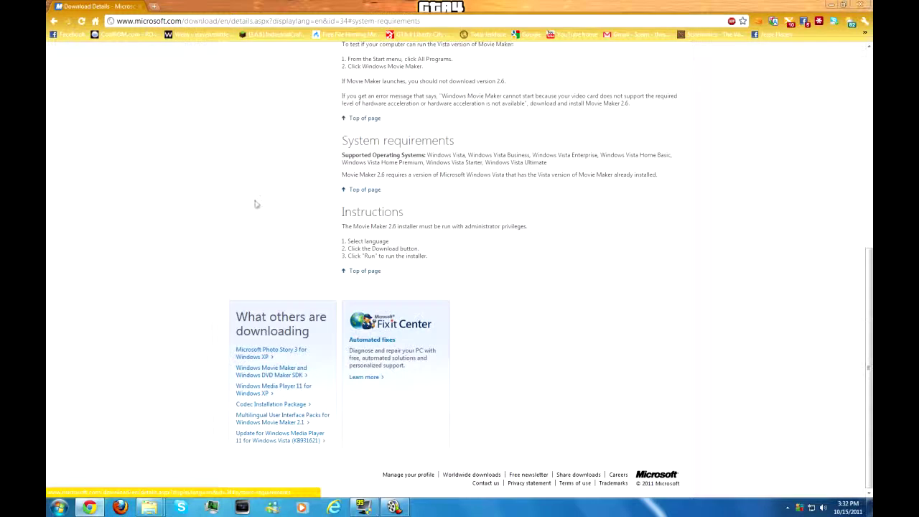